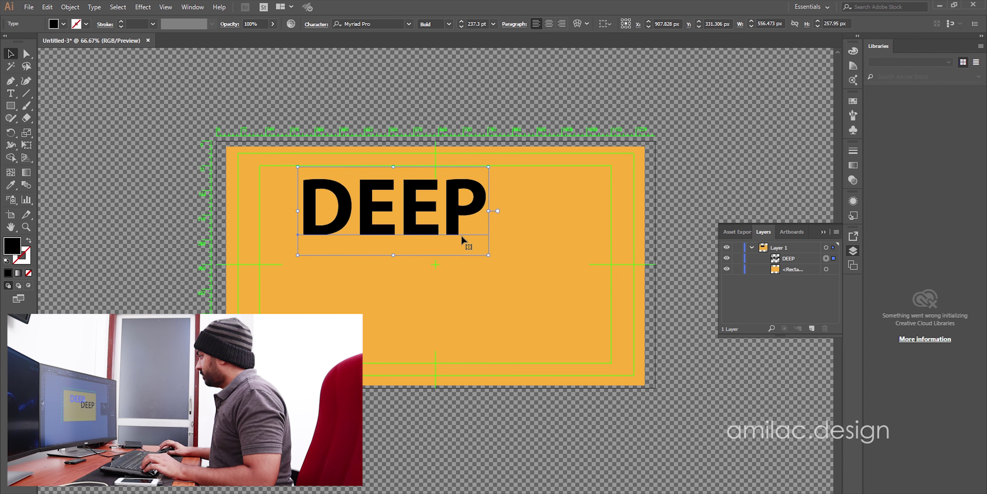
Enlarge the DEEP text to about 730 px wide and place it in the upper middle of the artboard
drag(488, 255, 549, 283)
drag(497, 213, 522, 211)
drag(451, 198, 439, 200)
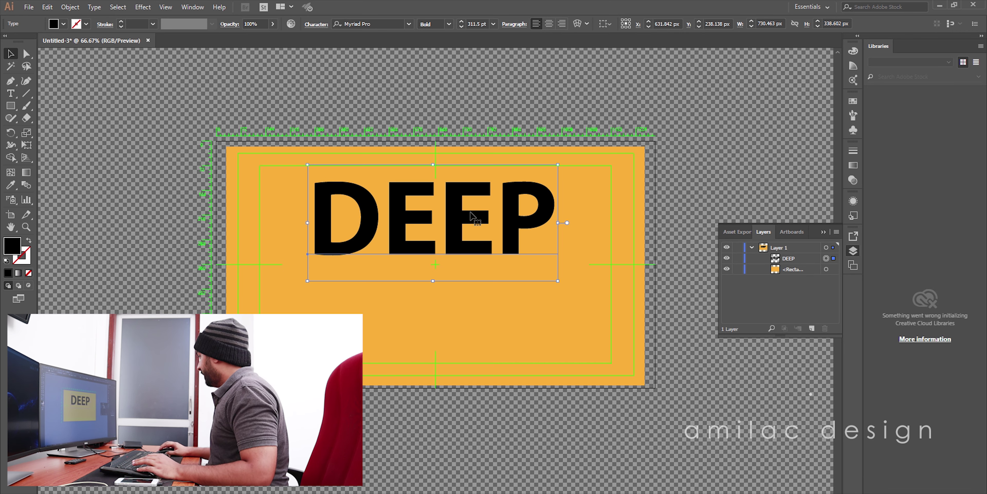
Make two duplicates of the DEEP text in place and fill the topmost copy with white
click(805, 262)
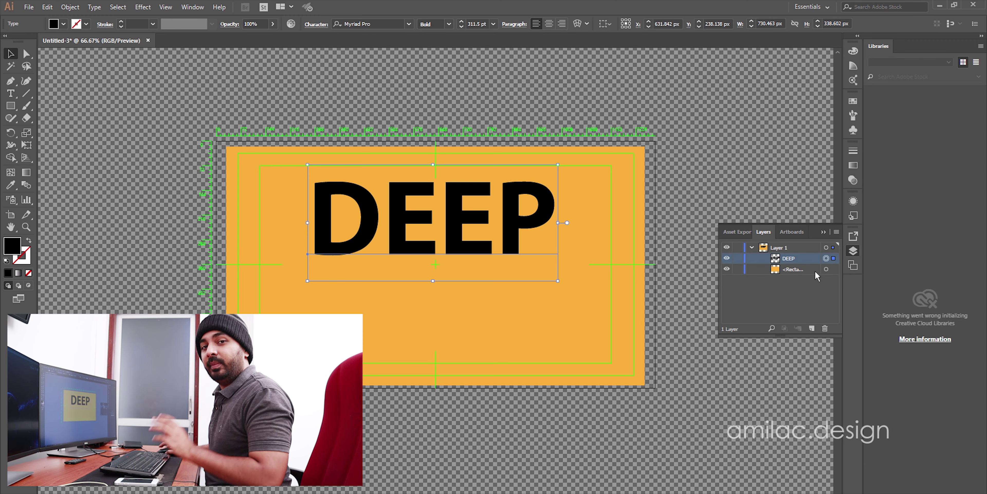
drag(818, 265, 811, 328)
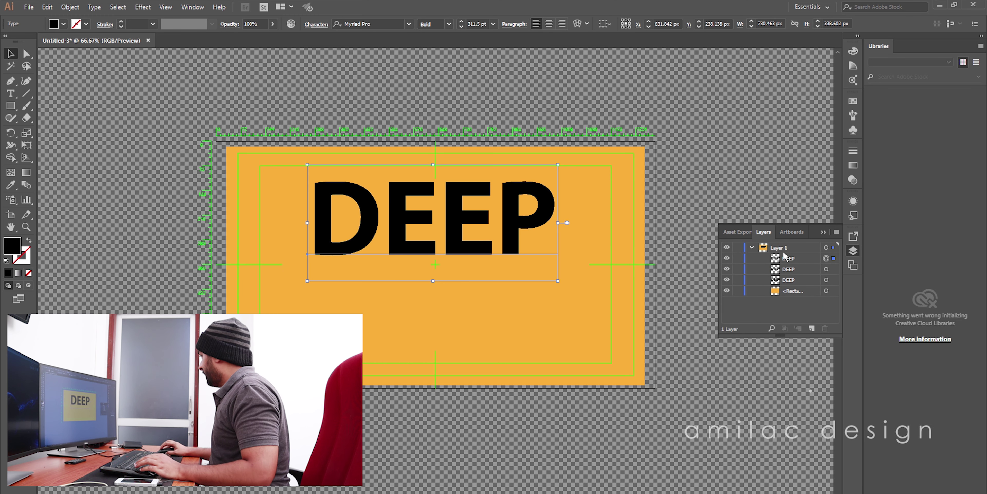
click(779, 259)
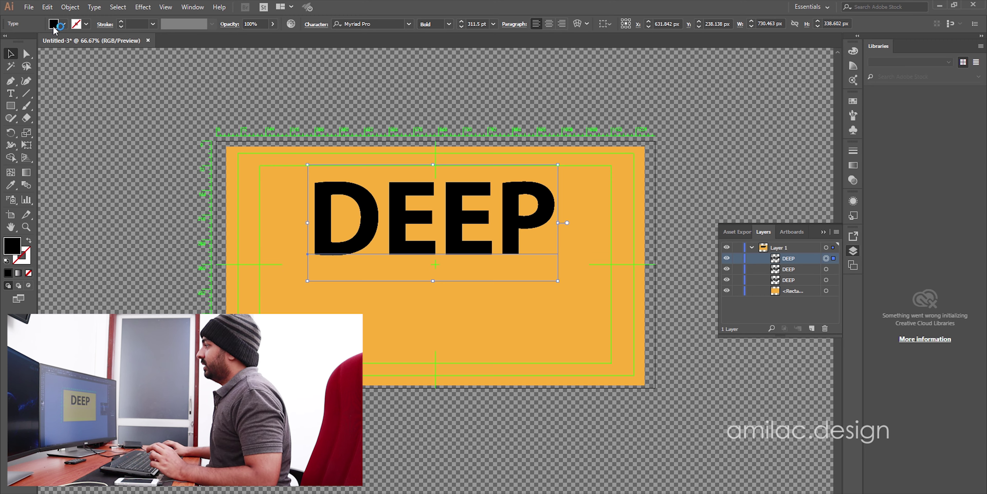
click(54, 26)
click(21, 41)
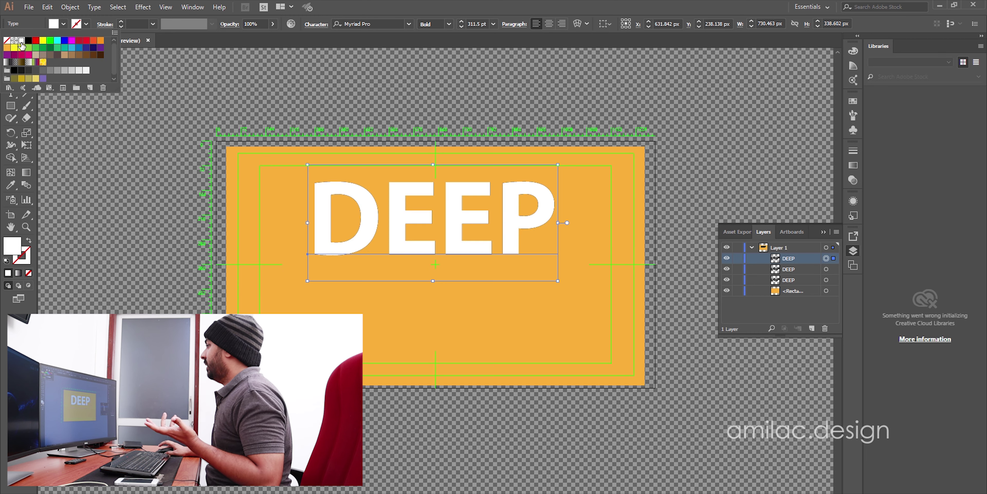
Hide the white DEEP copy and move the upper black copy below the artboard's lower right, to about X 1190, Y 948 px
click(788, 261)
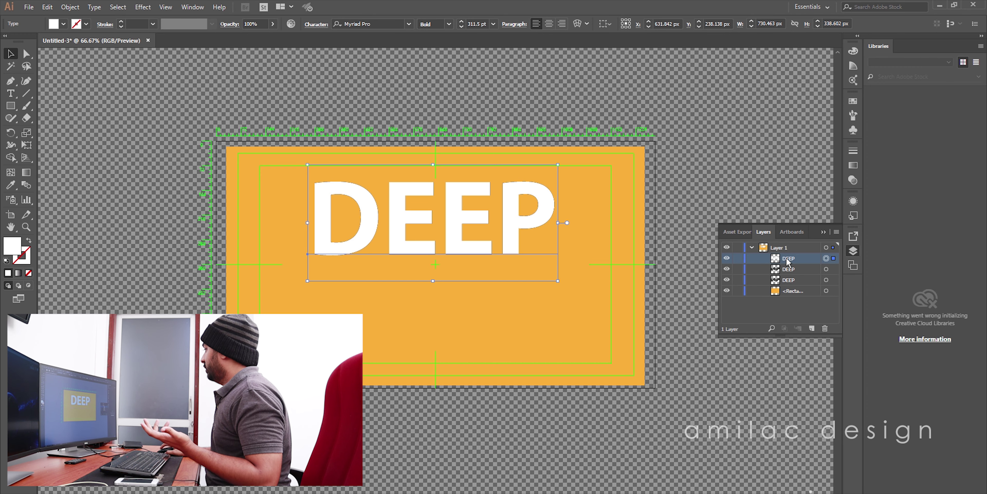
click(726, 258)
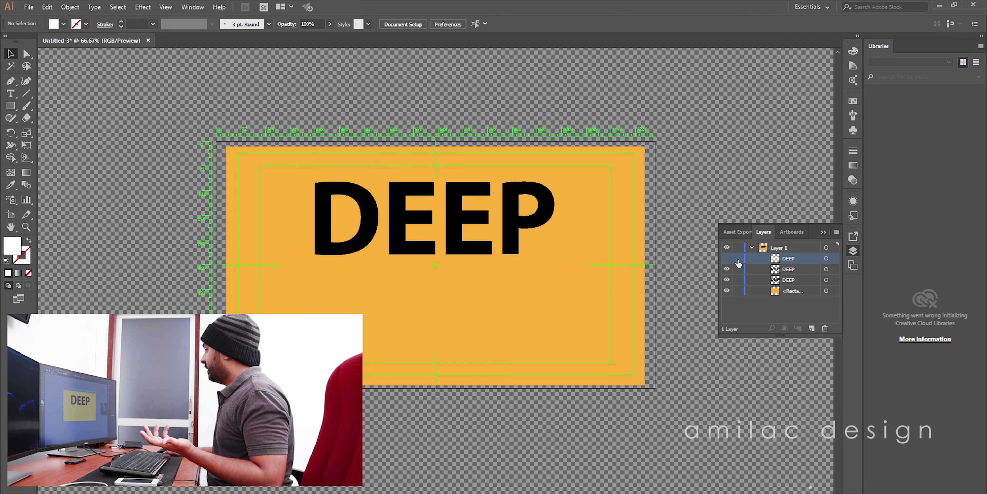
click(799, 271)
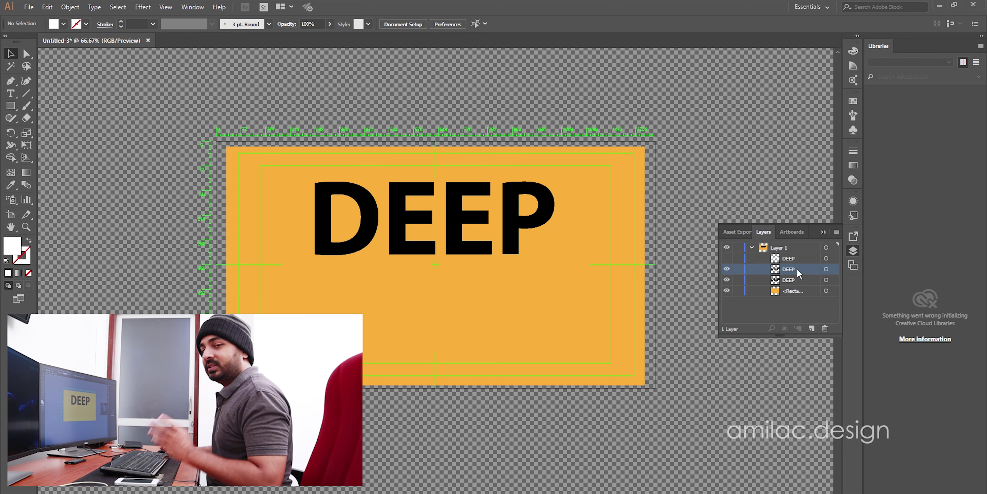
click(801, 280)
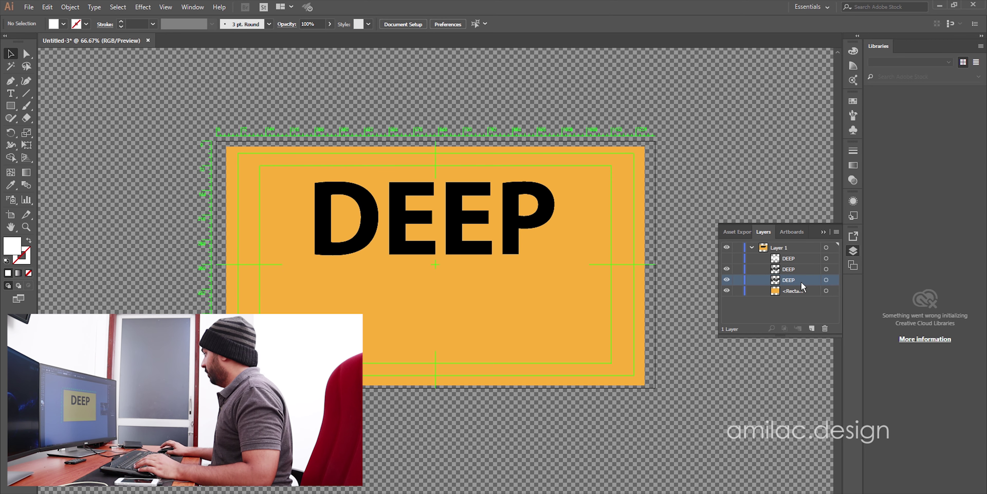
click(490, 253)
drag(480, 254, 648, 464)
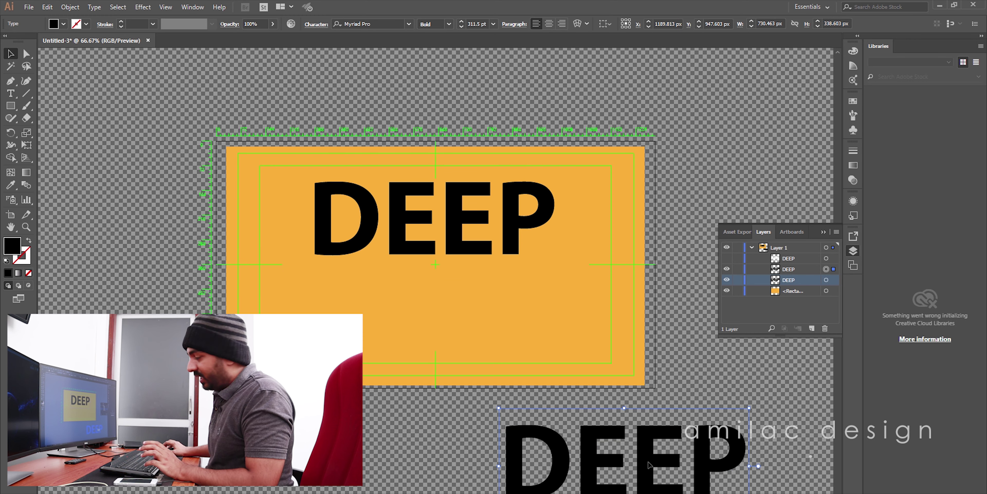
Select both black DEEP texts and set the blend spacing to a Specified Distance of 1 px
click(832, 279)
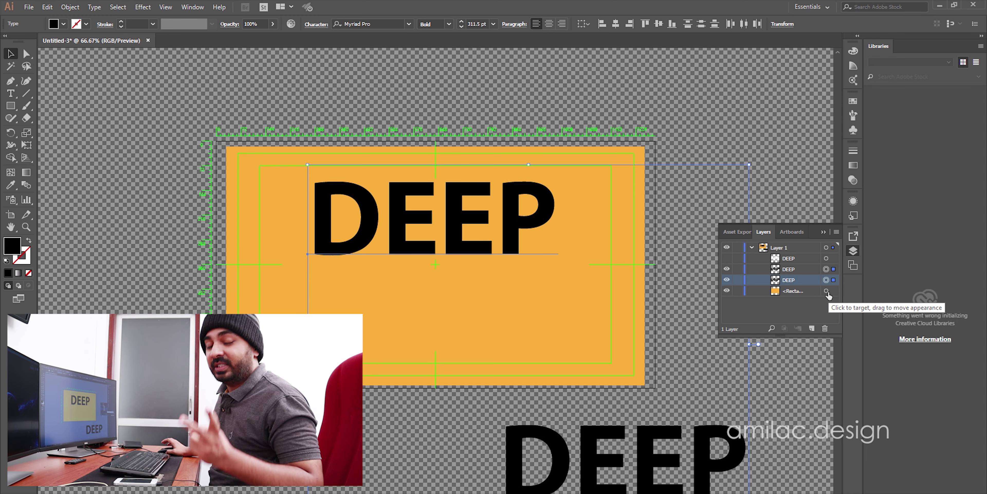
double_click(27, 186)
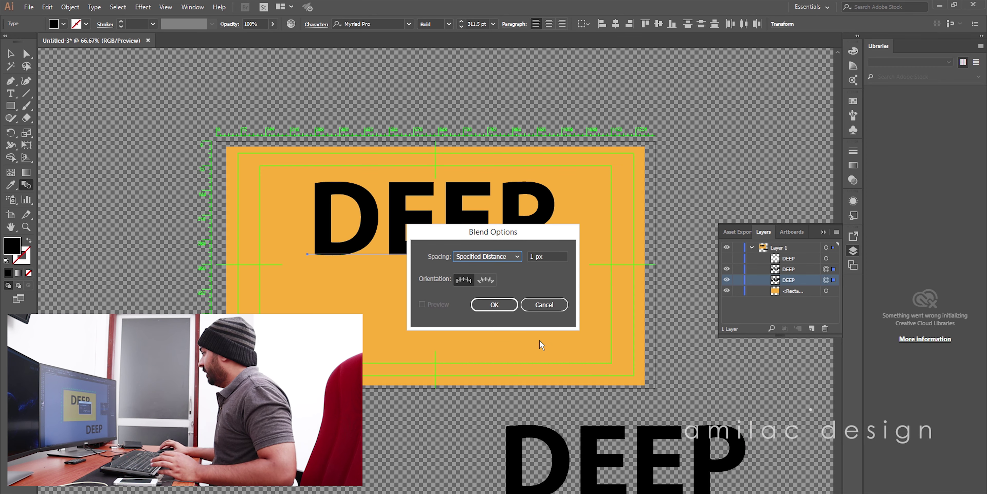
click(510, 259)
click(509, 268)
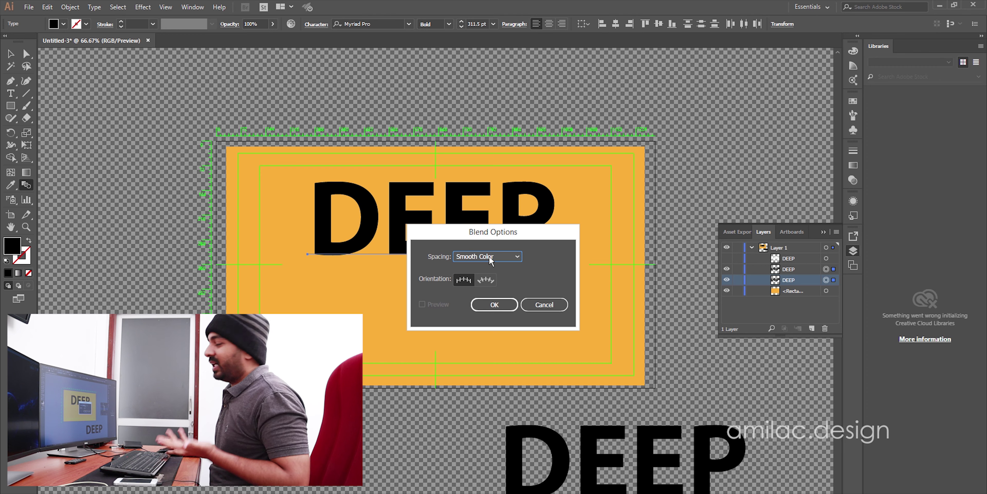
click(499, 257)
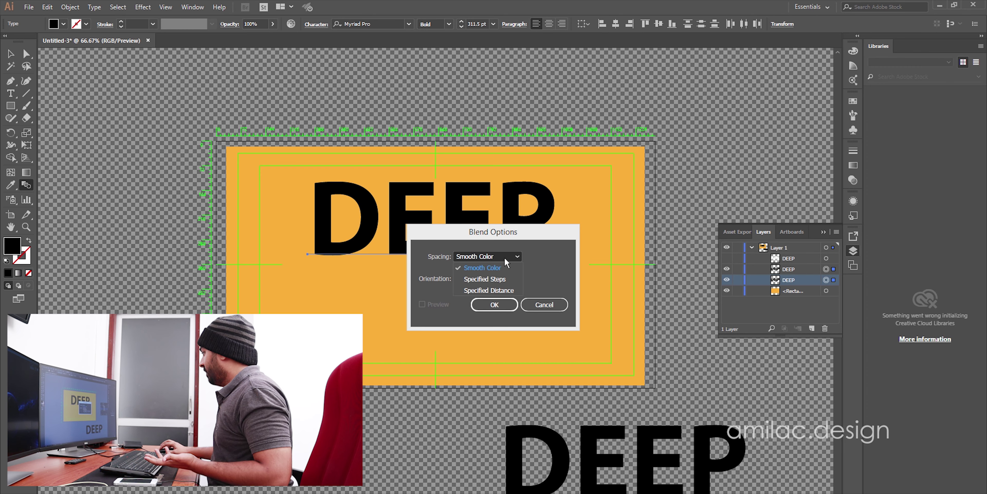
click(502, 290)
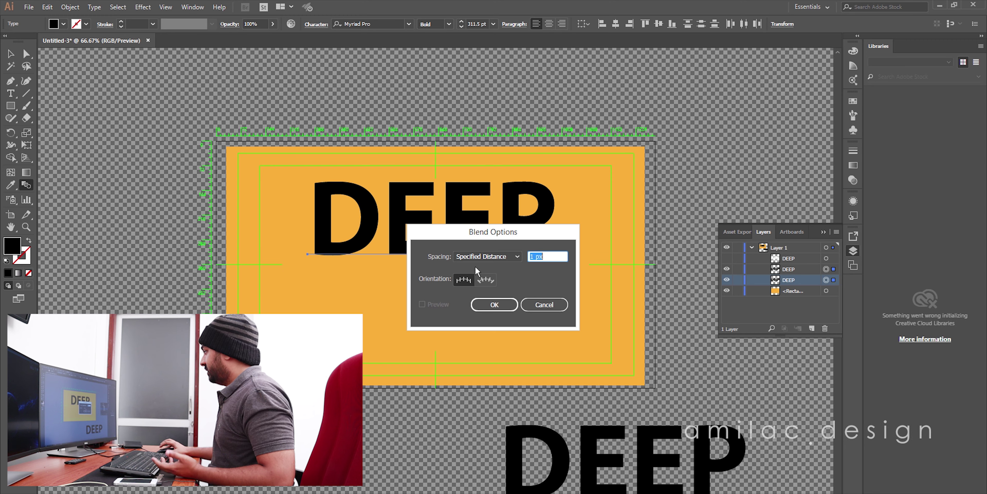
text(1)
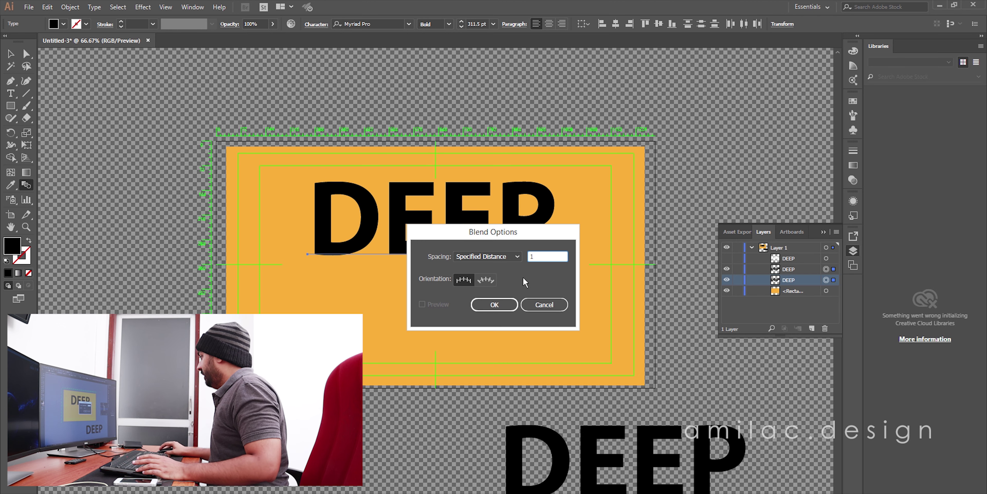
click(509, 305)
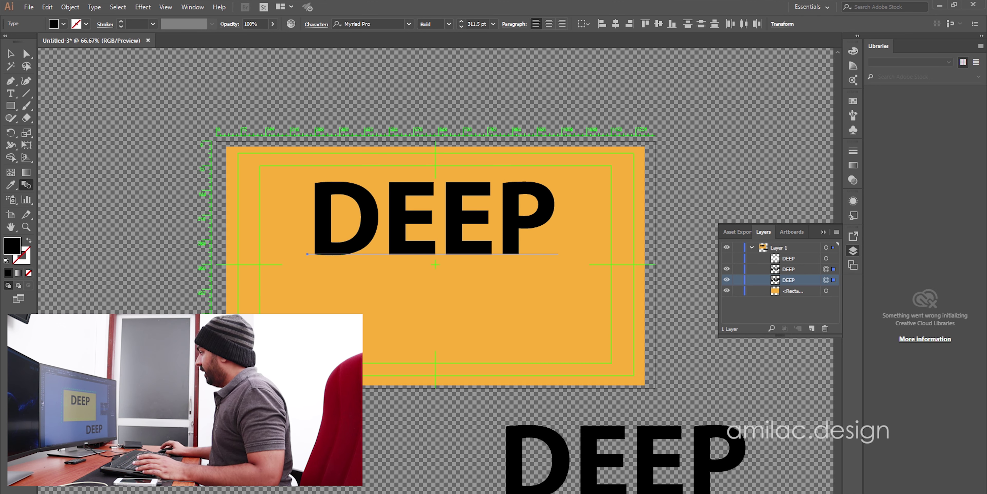
Create a blend between the two selected black DEEP texts
click(70, 8)
mouse_move(135, 265)
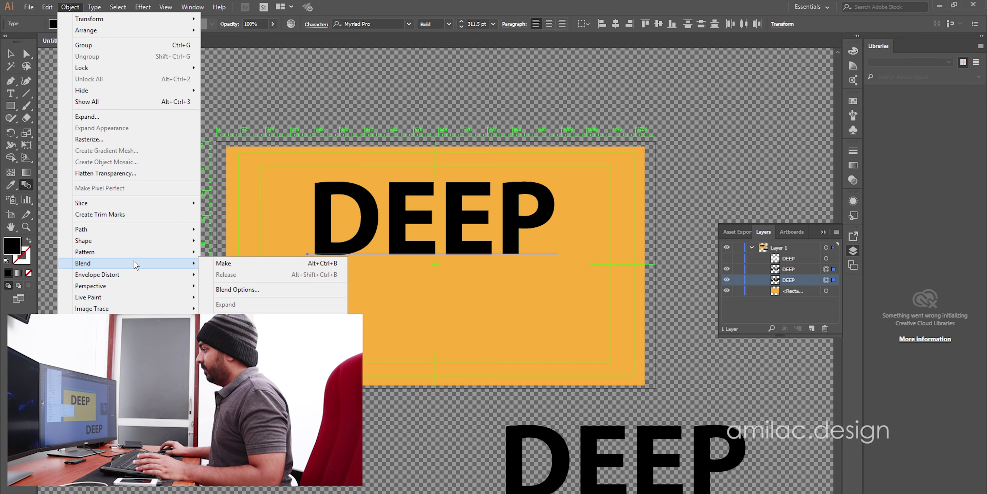
click(280, 263)
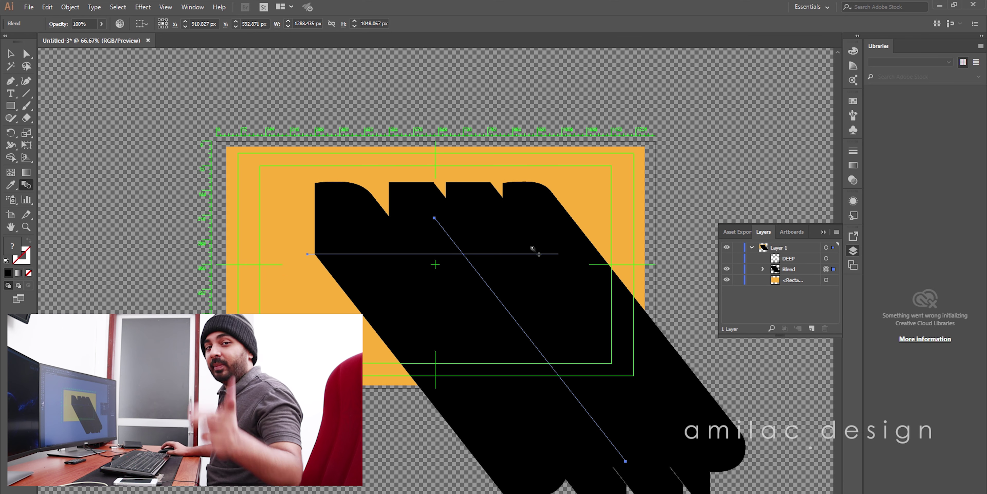
Make the white DEEP text visible again above the blend and deselect everything
click(808, 262)
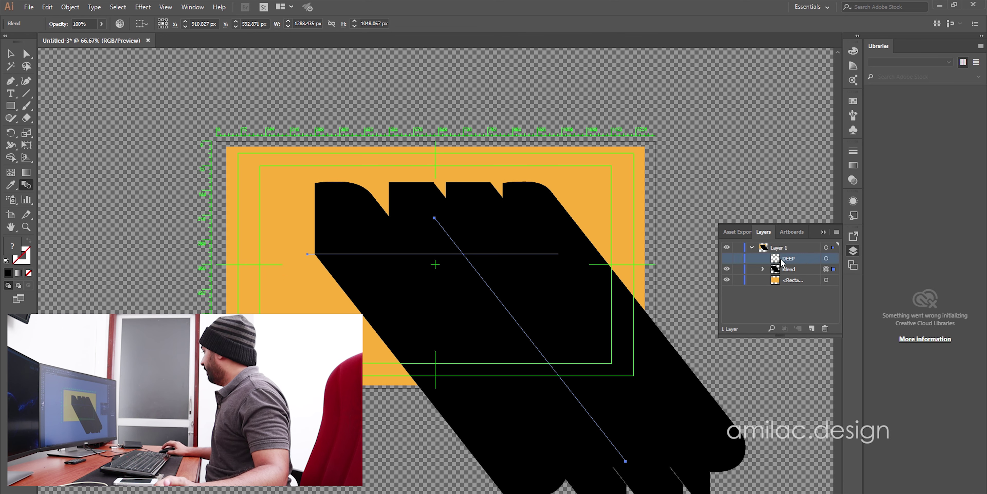
click(761, 258)
click(726, 257)
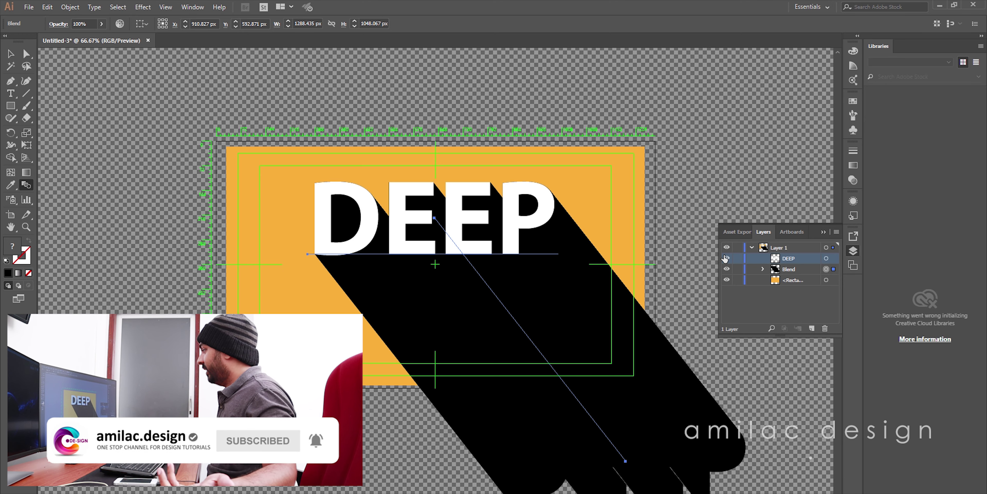
key(v)
key(ctrl+shift+a)
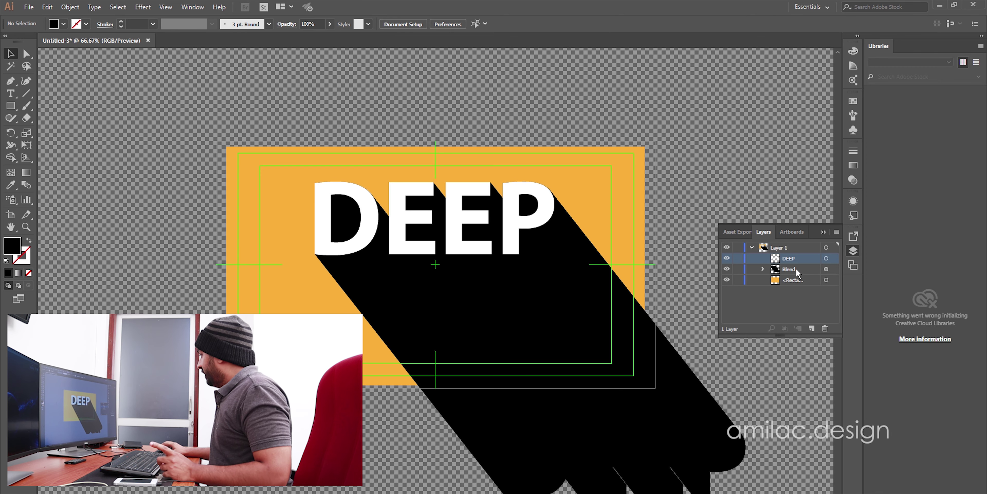
Expand the blend's contents in the layer list and select the offset DEEP text that forms the shadow's far end
click(763, 269)
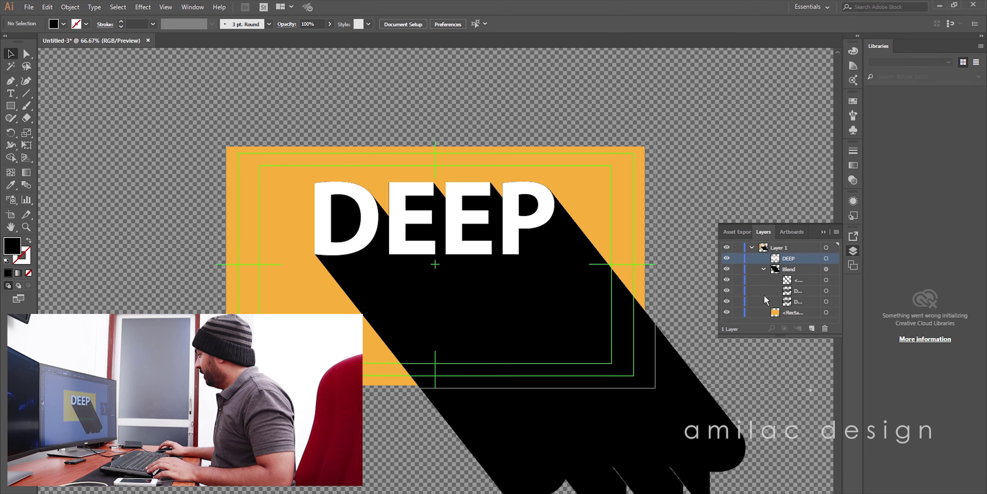
click(804, 291)
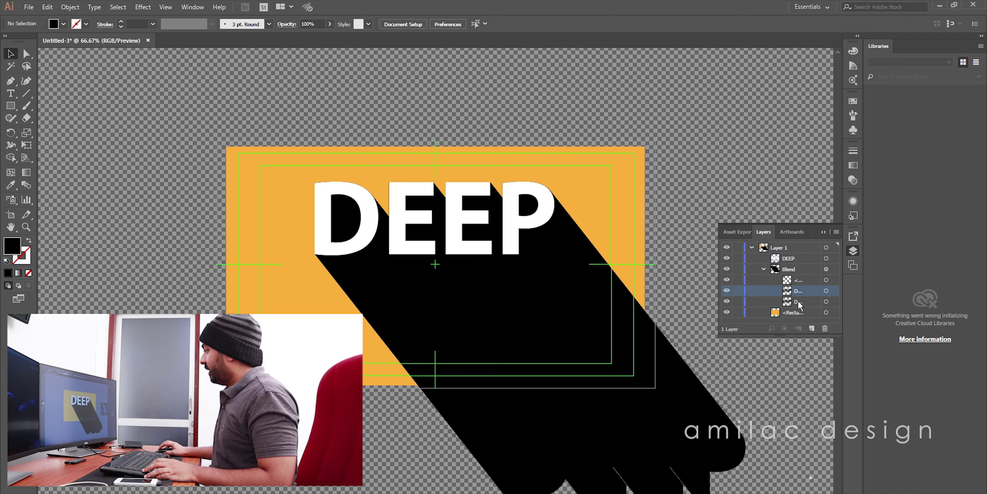
click(801, 302)
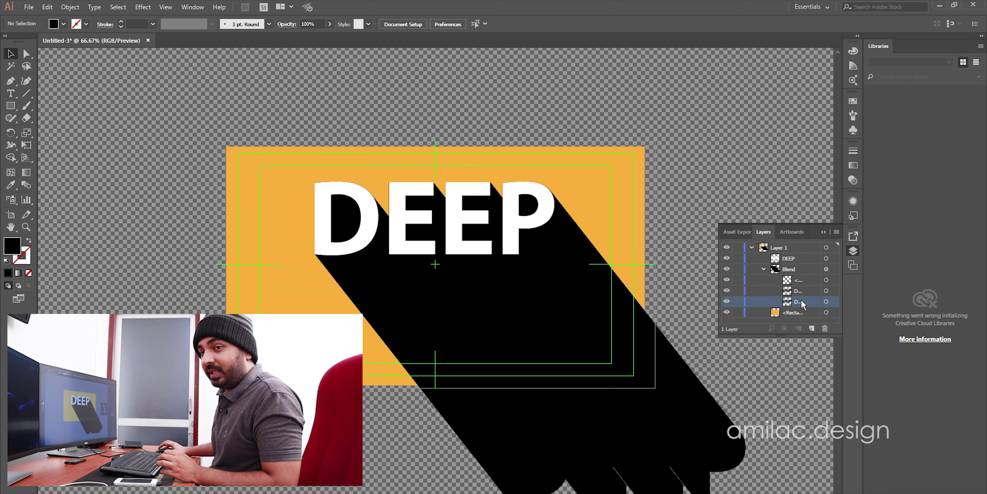
click(834, 302)
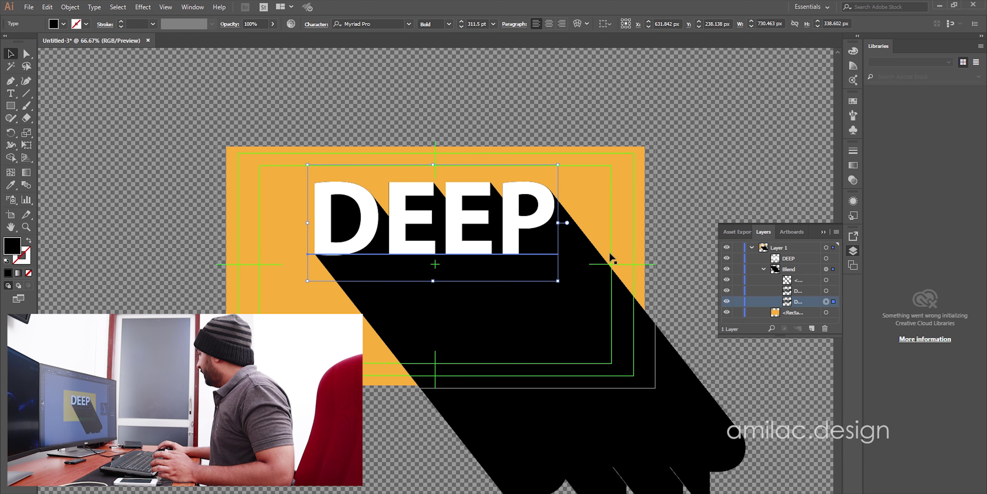
click(837, 292)
click(834, 292)
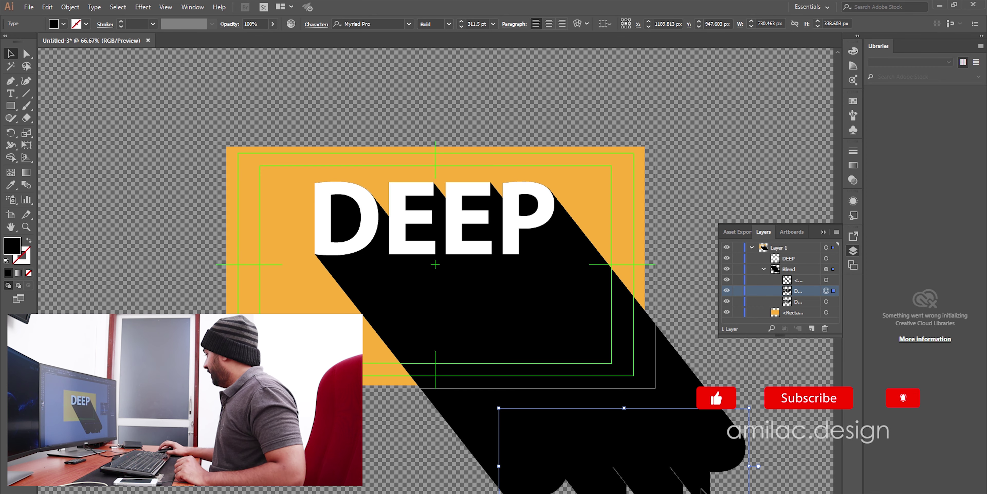
Try different shadow directions by moving the offset DEEP text around the artboard, finishing at the lower right at about X 1175, Y 922 px
drag(654, 465, 226, 473)
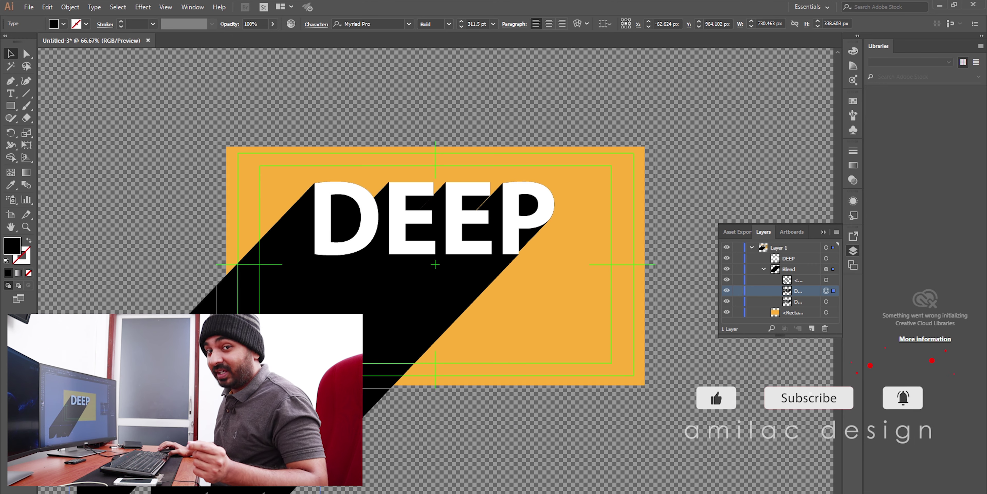
drag(286, 474, 707, 96)
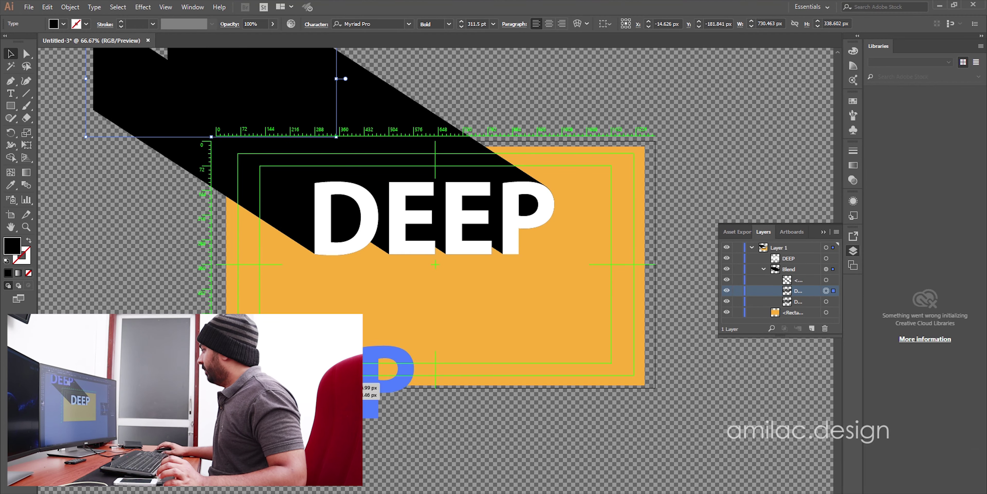
drag(322, 387, 651, 455)
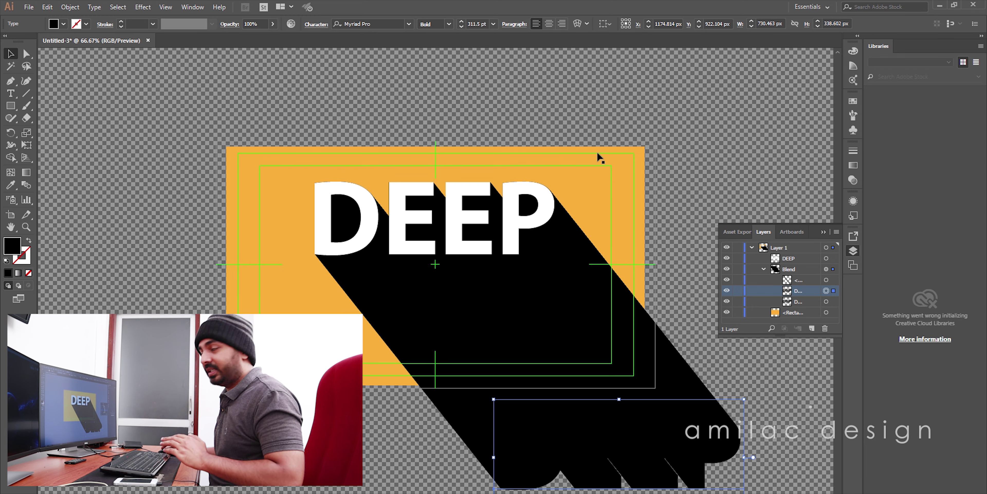
Set the offset DEEP text's opacity to 0% and position it at the lower right at about X 1311, Y 952 px
click(256, 20)
text(0)
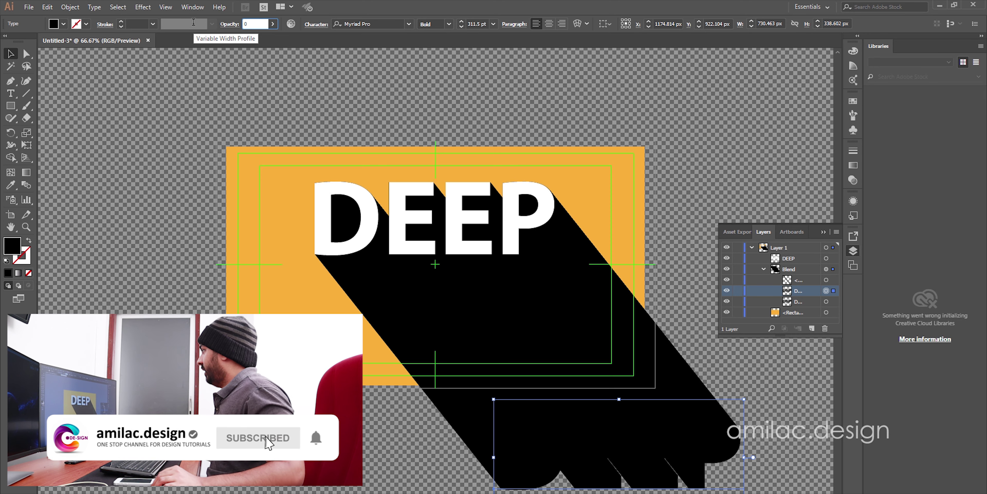
key(Return)
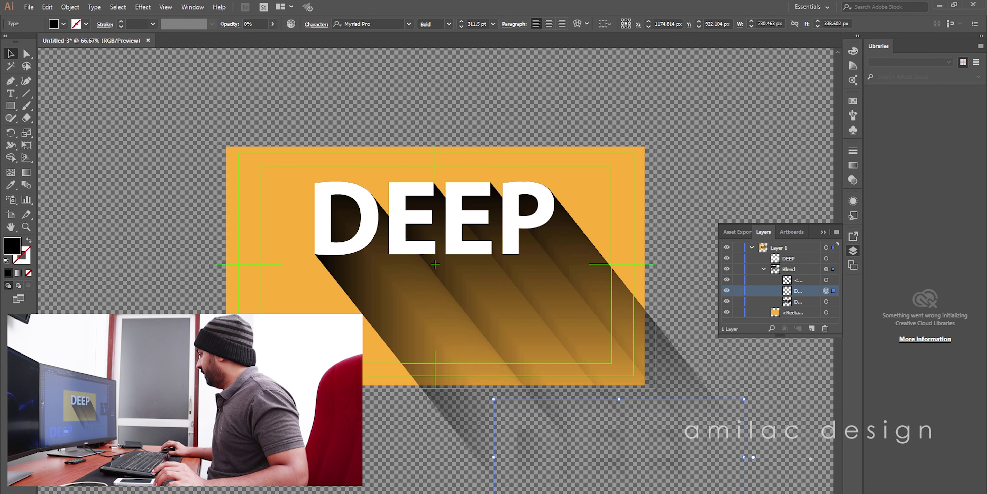
key(Return)
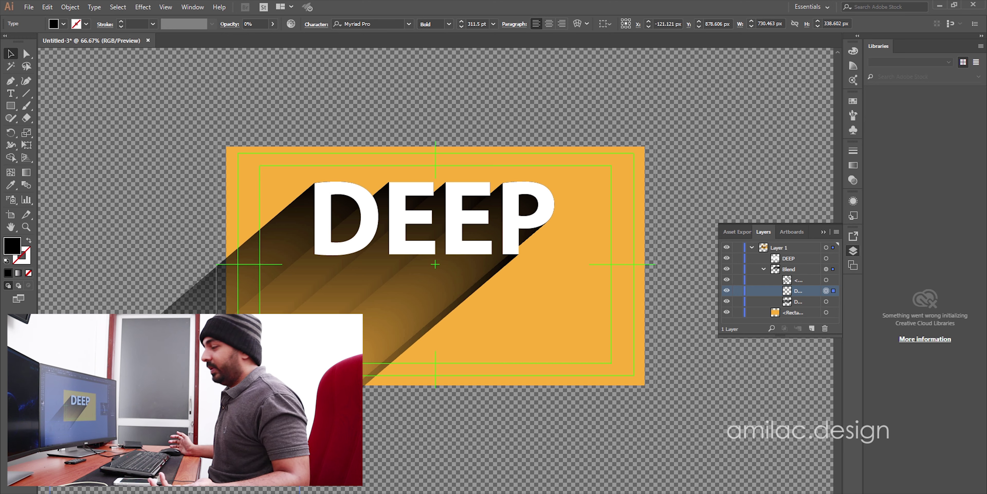
drag(294, 433, 660, 451)
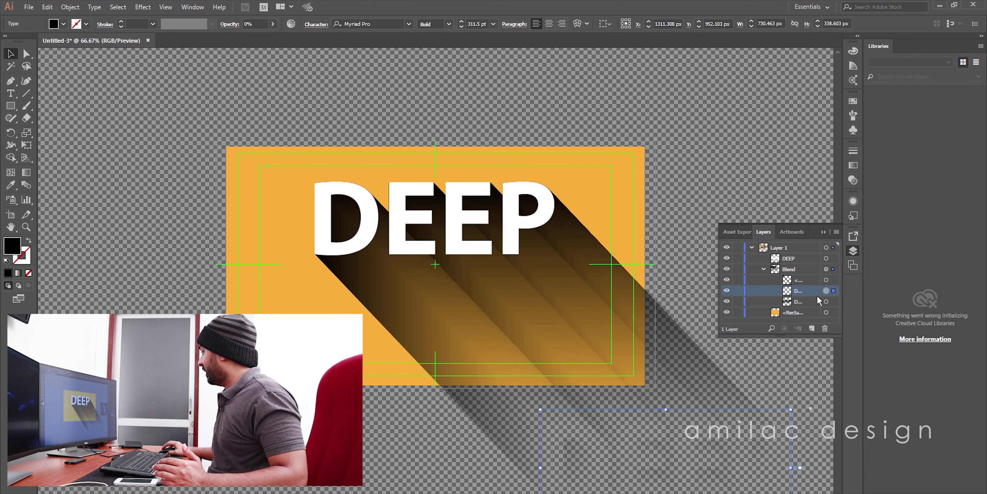
Set the opacity of the DEEP text at the shadow's near end, behind the white text, to 60%
click(807, 302)
click(834, 303)
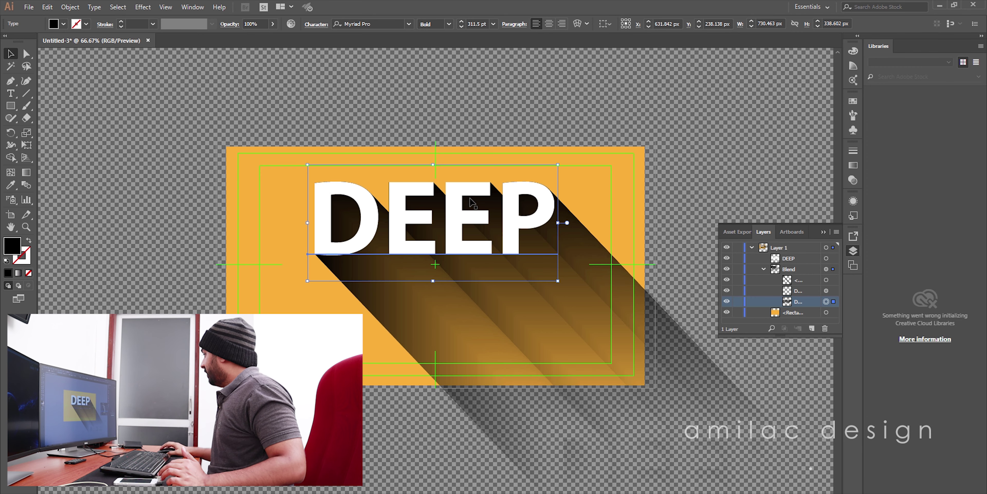
click(251, 24)
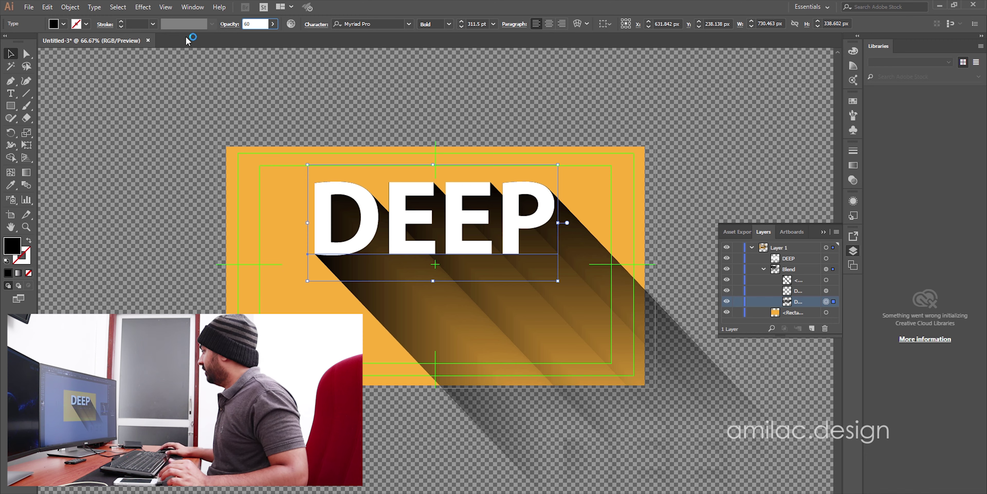
key(Return)
click(293, 341)
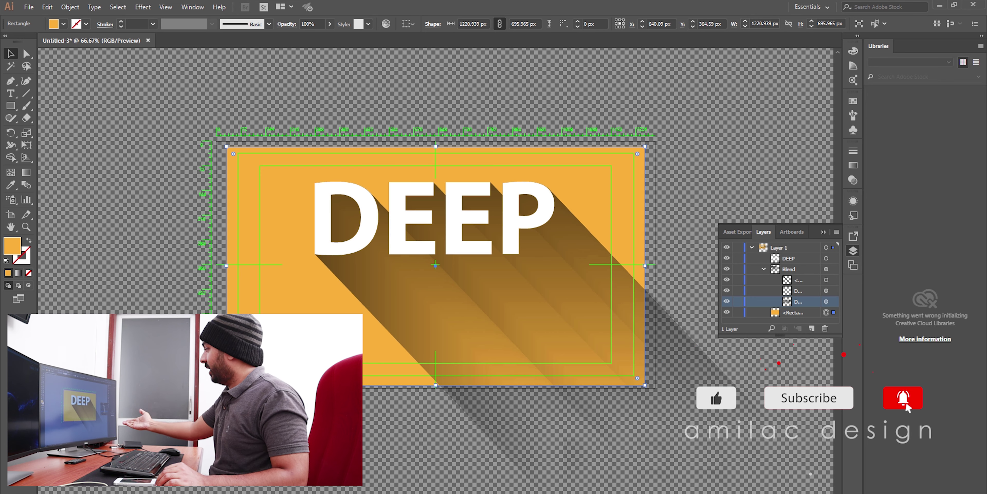
Collapse the blend in the layer list, set the whole blend's opacity to 47%, and deselect everything
click(801, 269)
click(763, 268)
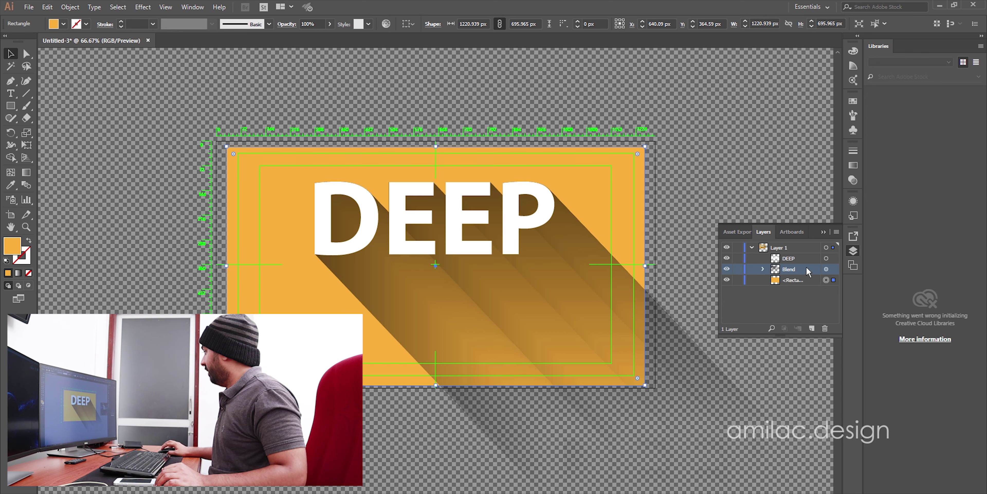
click(826, 268)
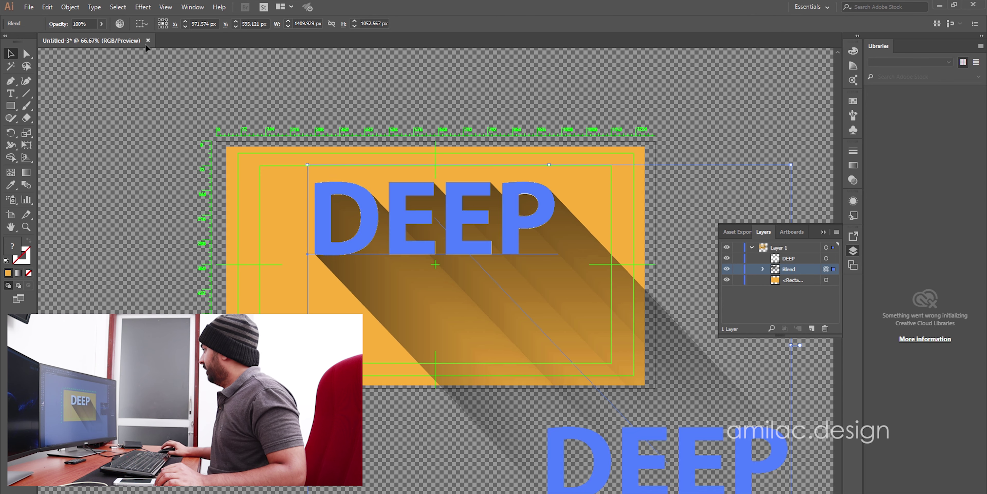
click(101, 24)
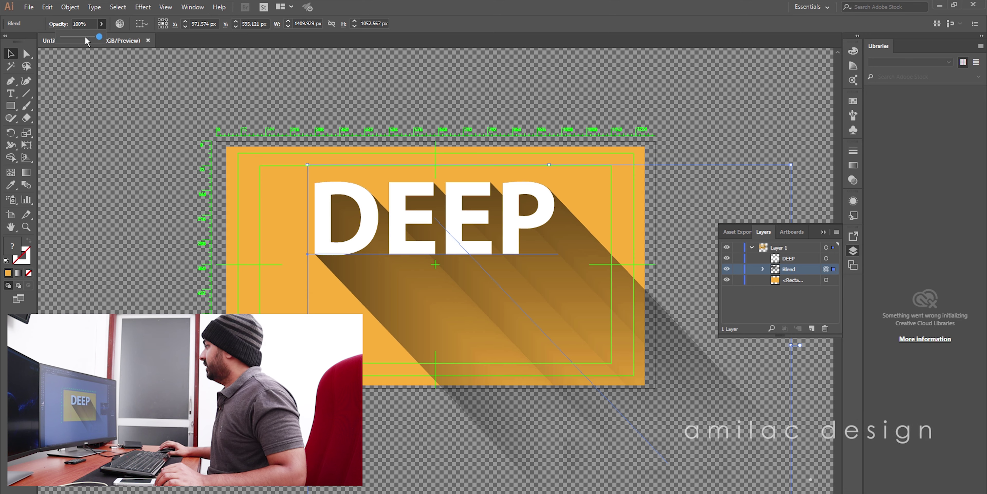
key(Return)
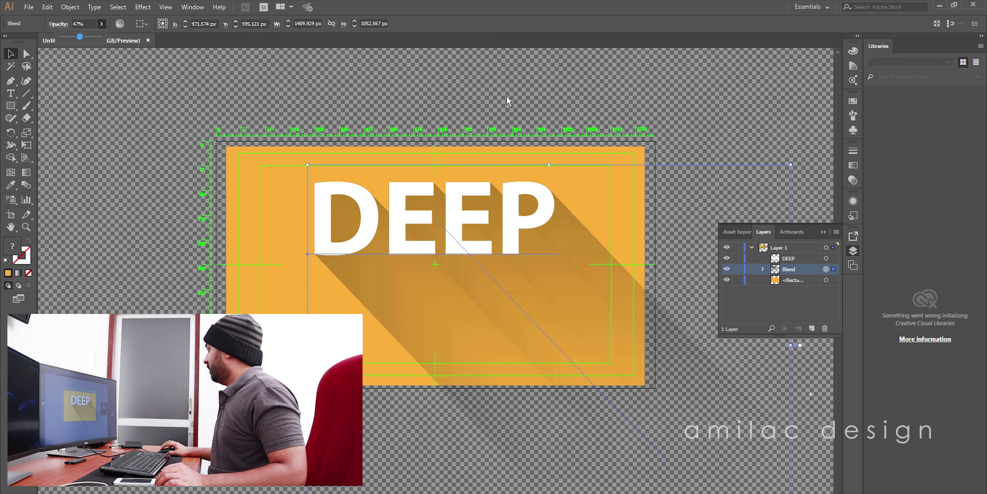
click(662, 103)
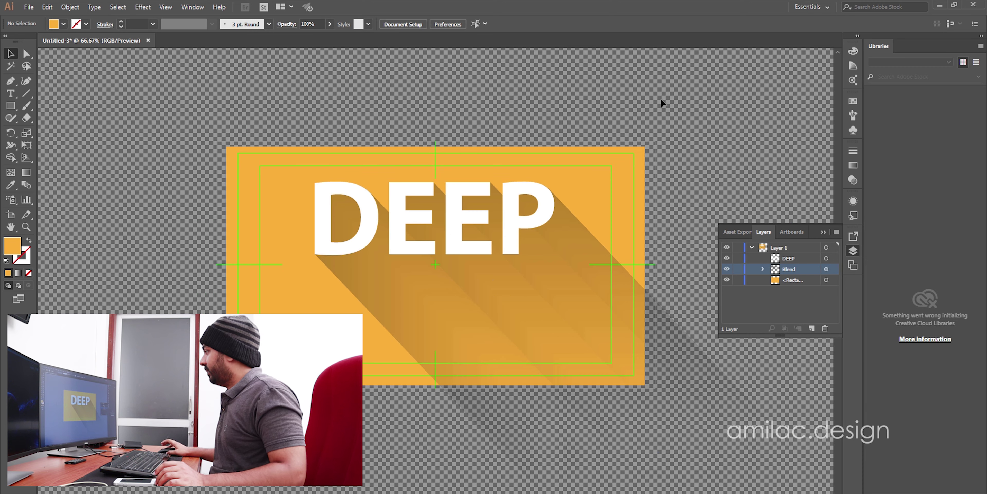